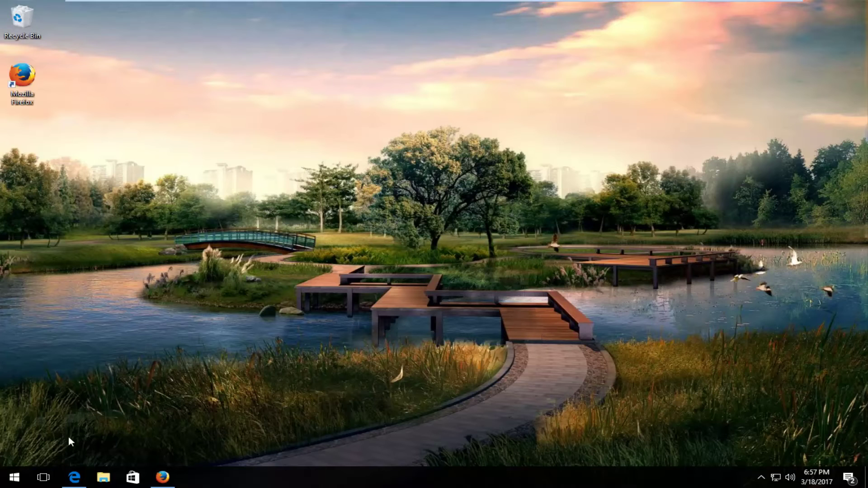
- Search the Start menu for 'uninstall' and open Programs and Features
left_click(13, 477)
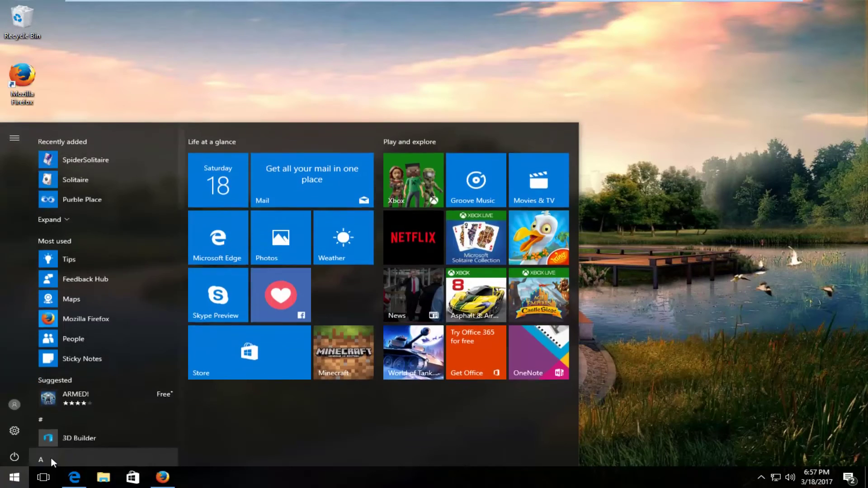
left_click(70, 447)
type("unin")
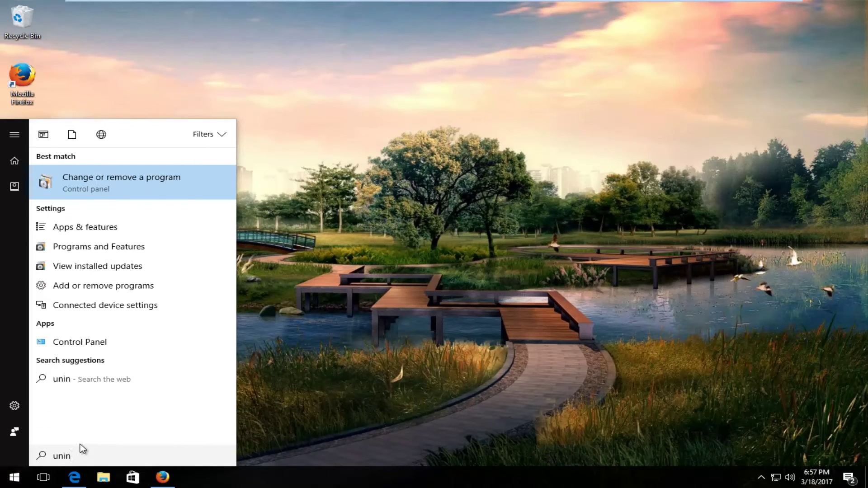
type("stall")
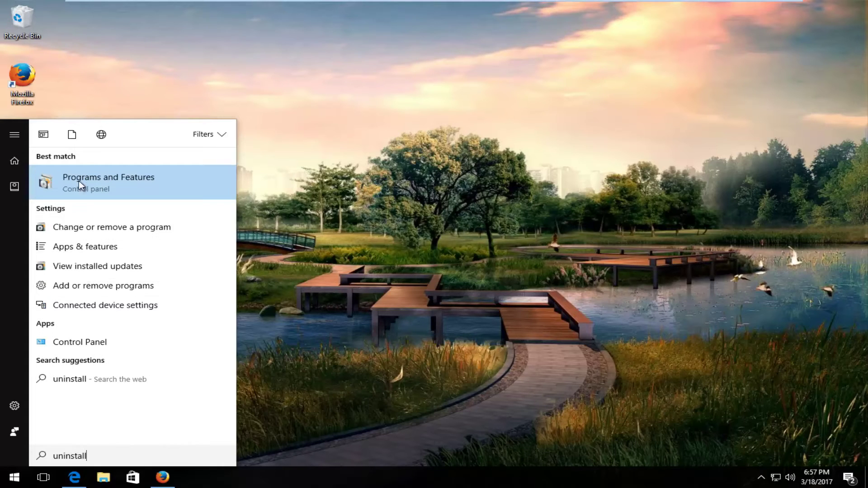
left_click(112, 190)
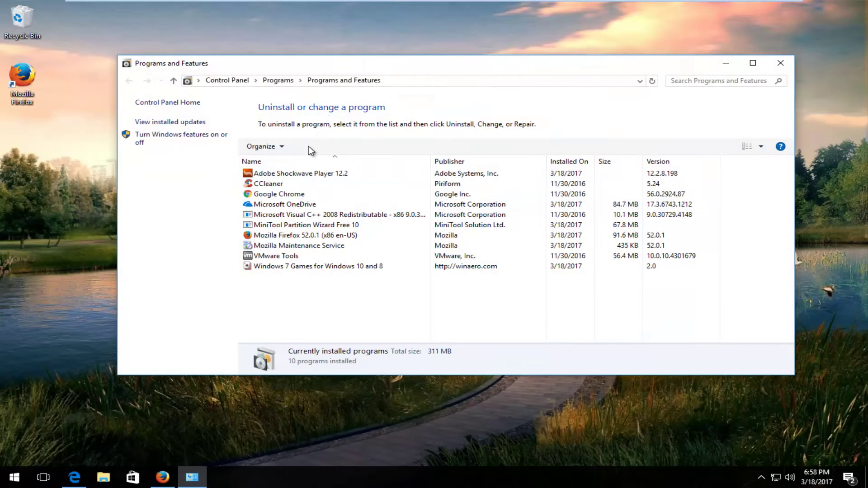
- Select Adobe Shockwave Player 12.2 in the program list and run Uninstall/Change
left_click(280, 178)
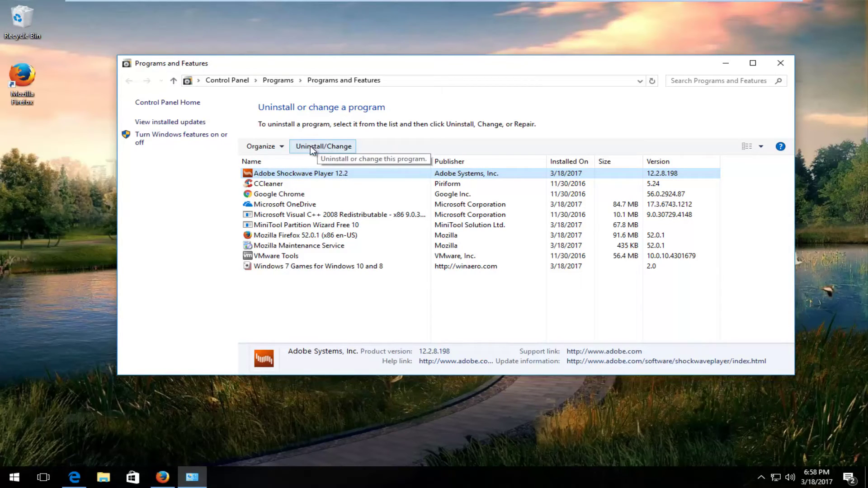
left_click(310, 145)
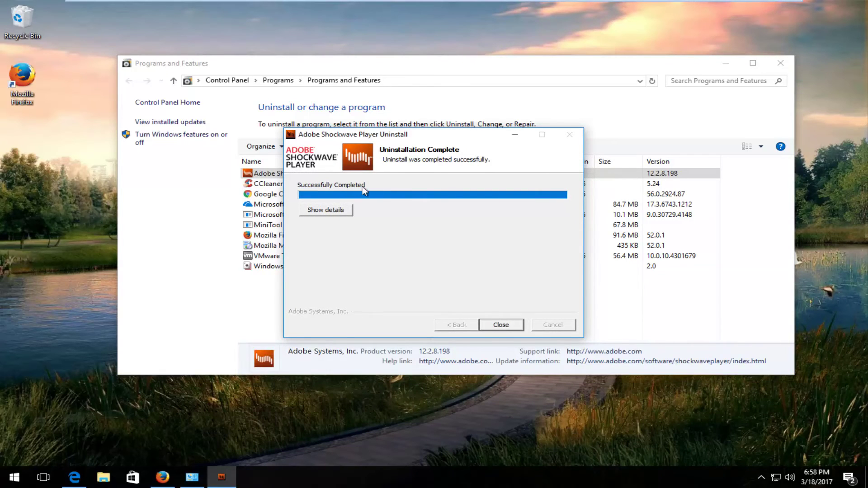
- Dismiss the Shockwave Uninstallation Complete dialog and close Programs and Features
left_click(500, 325)
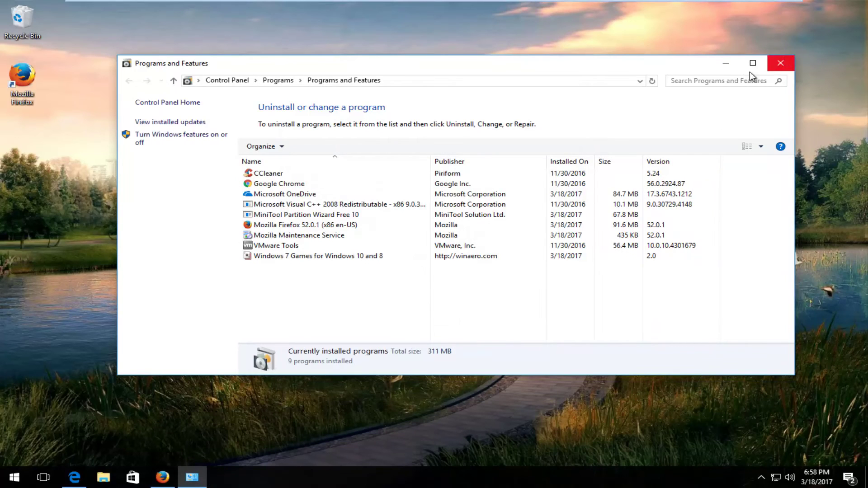
left_click(453, 184)
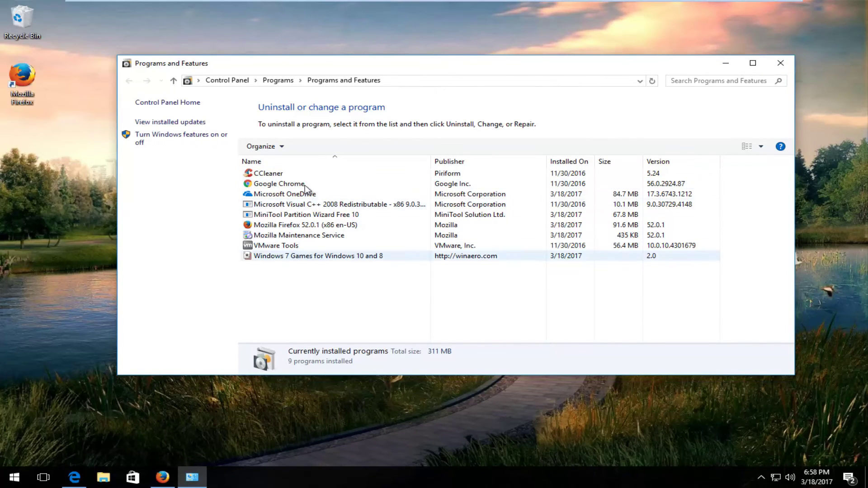
left_click(780, 64)
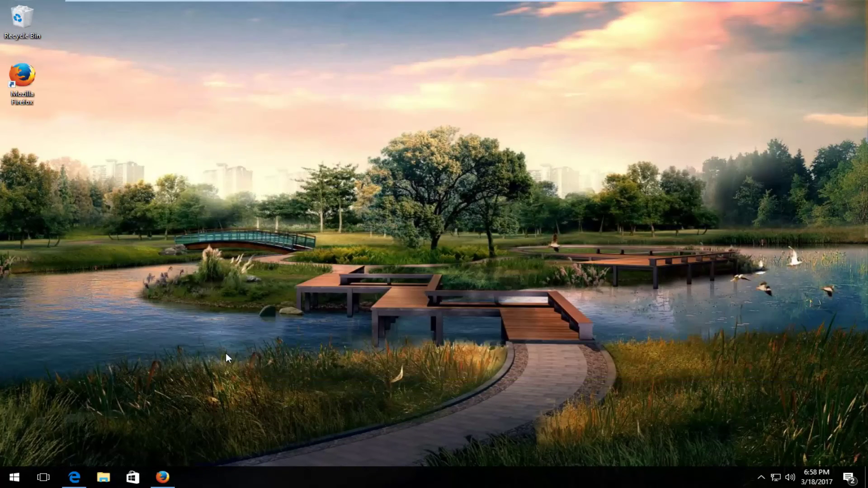